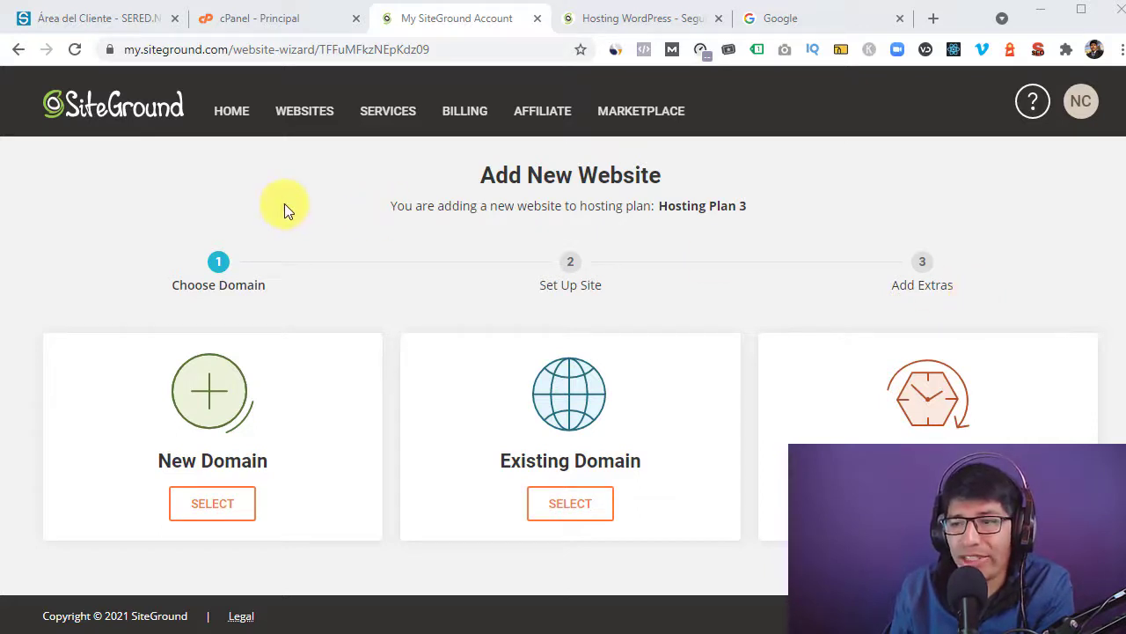
Step: Open Site Tools for the website created Feb 20, 2021 from the account's website list
{"action": "left_click", "coordinate": [304, 111]}
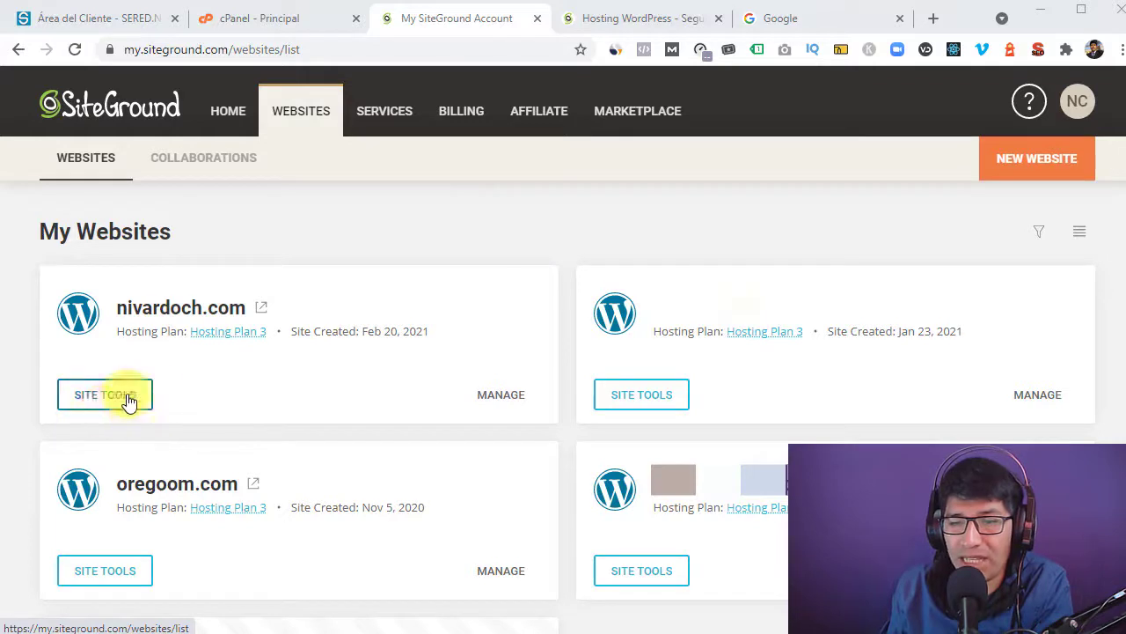
{"action": "left_click", "coordinate": [103, 405]}
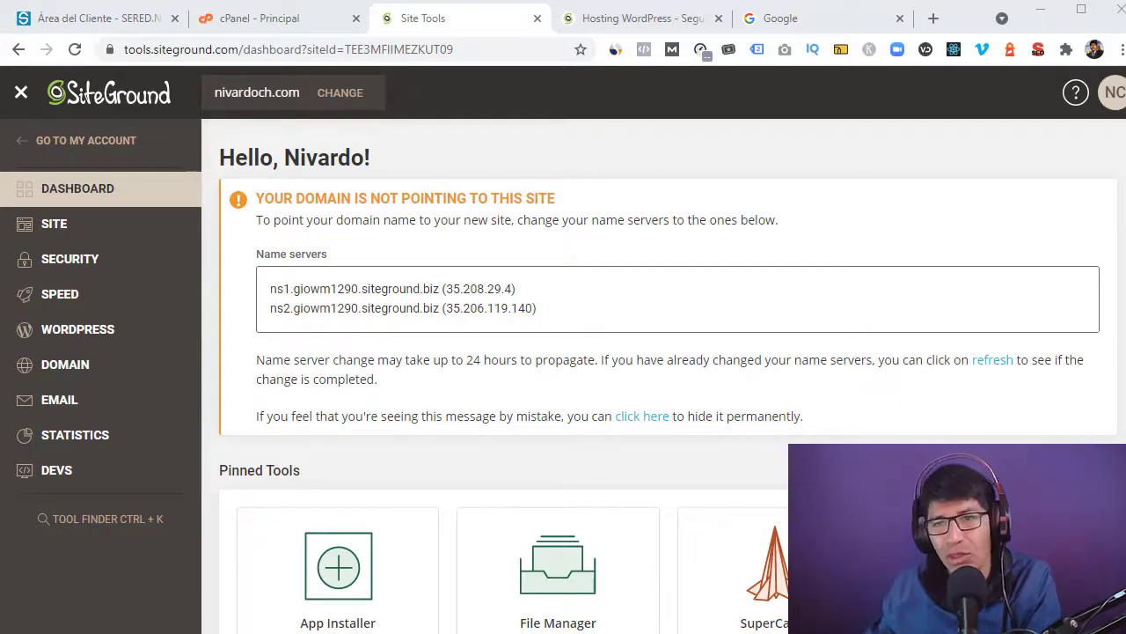
Step: Switch to the cPanel main page and examine its email, backup, file and database tools
{"action": "left_click", "coordinate": [232, 18]}
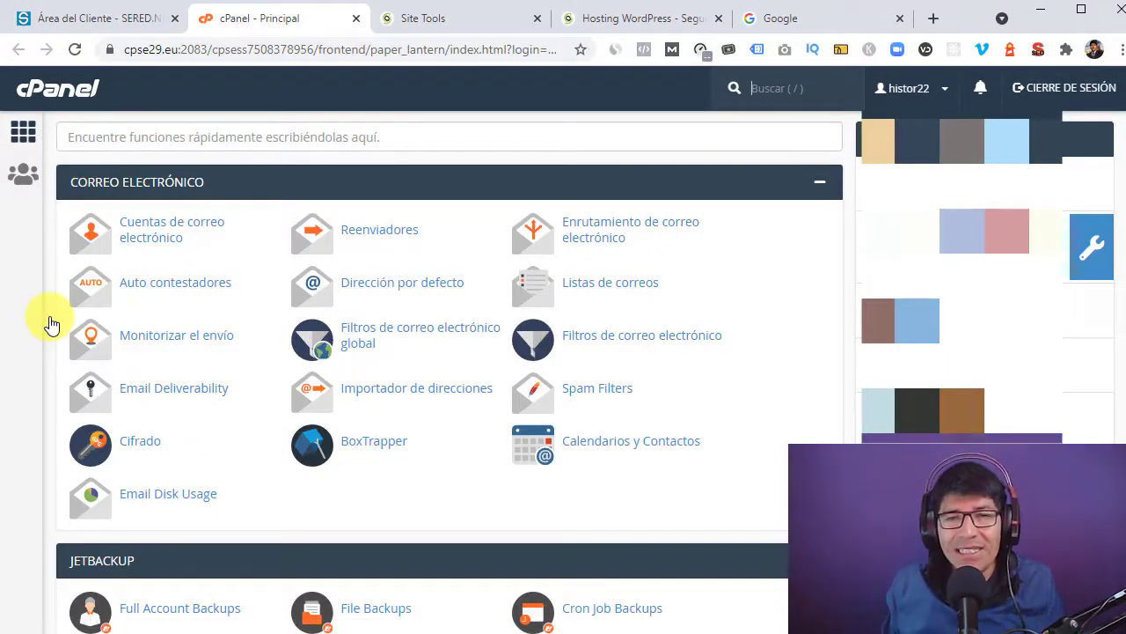
{"action": "key", "text": "slash"}
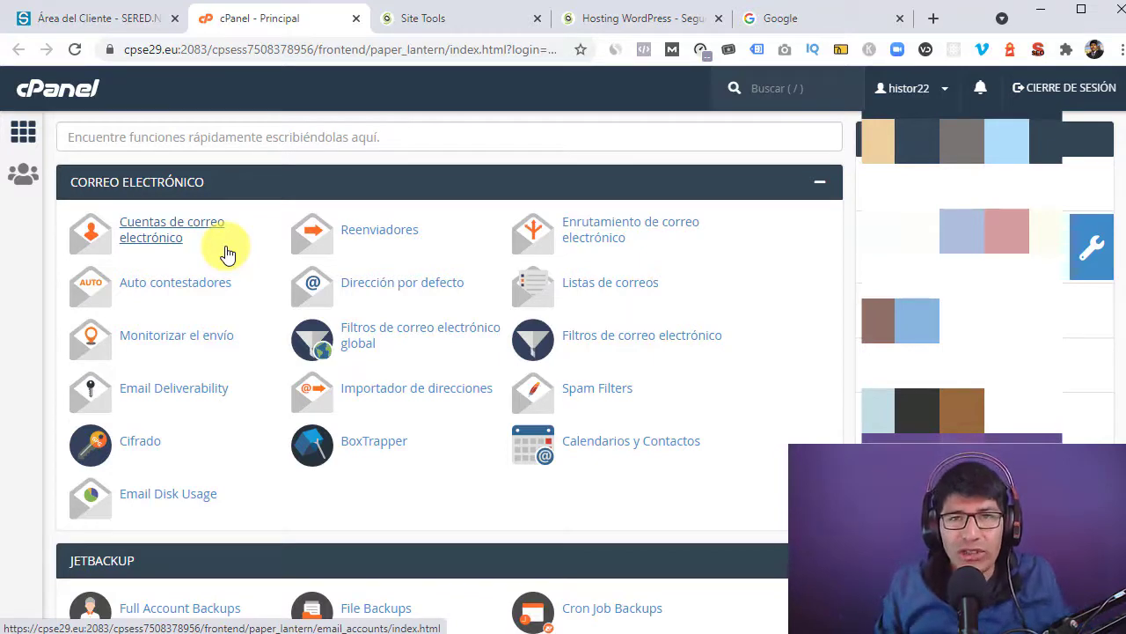
{"action": "scroll", "coordinate": [226, 257], "scroll_direction": "down", "scroll_amount": 5}
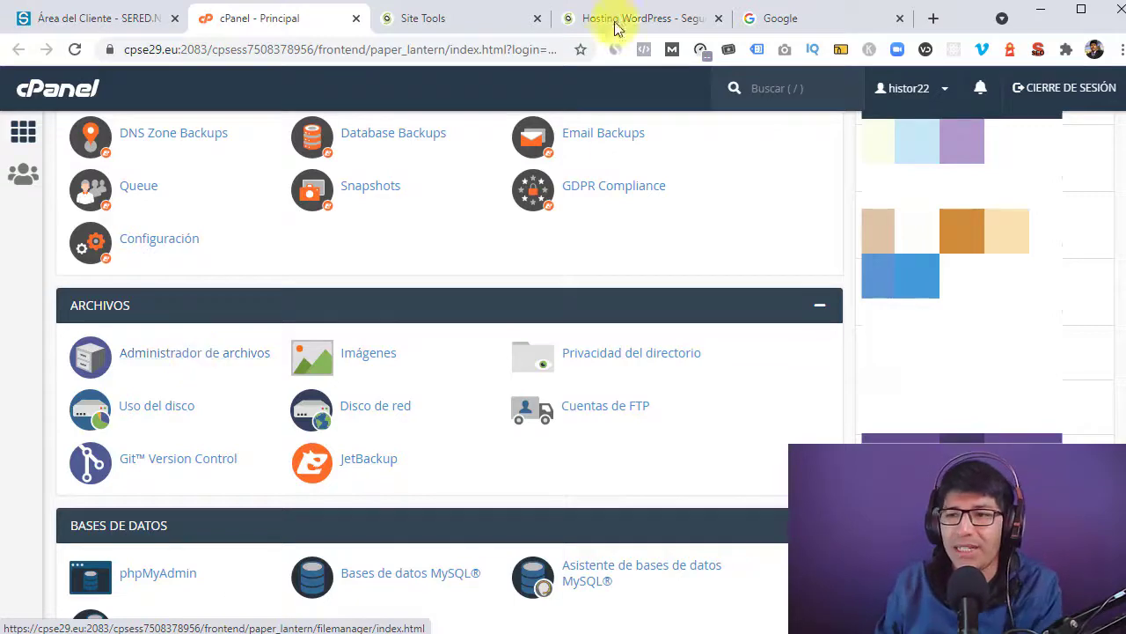
Step: Return to SiteGround Site Tools and examine the dashboard's pinned tools, site IP, name servers and monthly statistics
{"action": "left_click", "coordinate": [463, 21]}
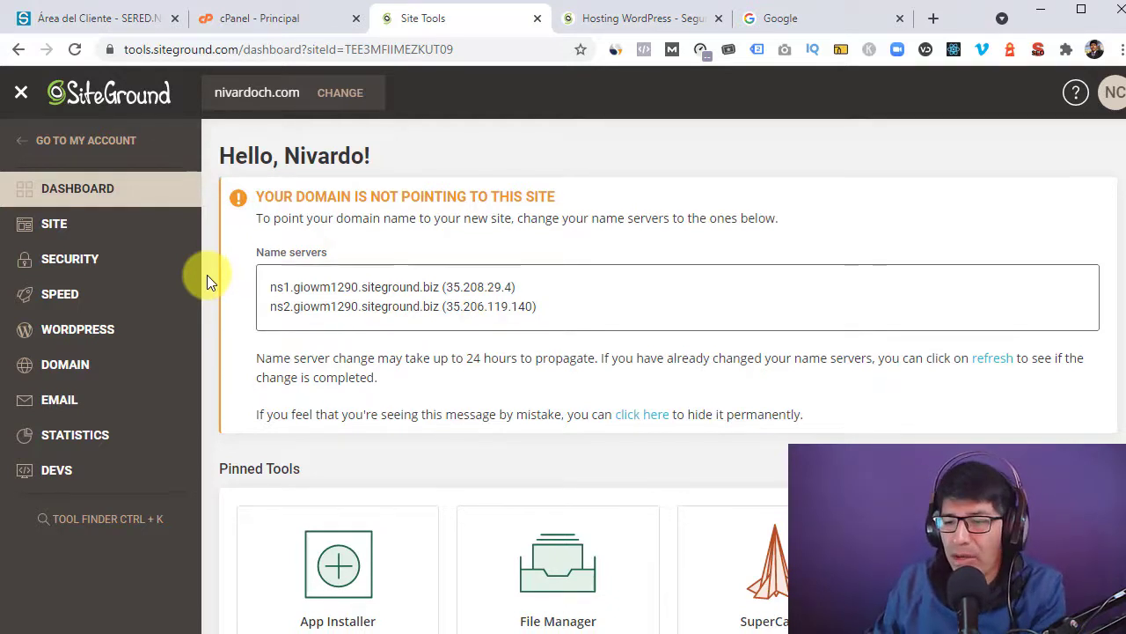
{"action": "scroll", "coordinate": [206, 275], "scroll_direction": "down", "scroll_amount": 3}
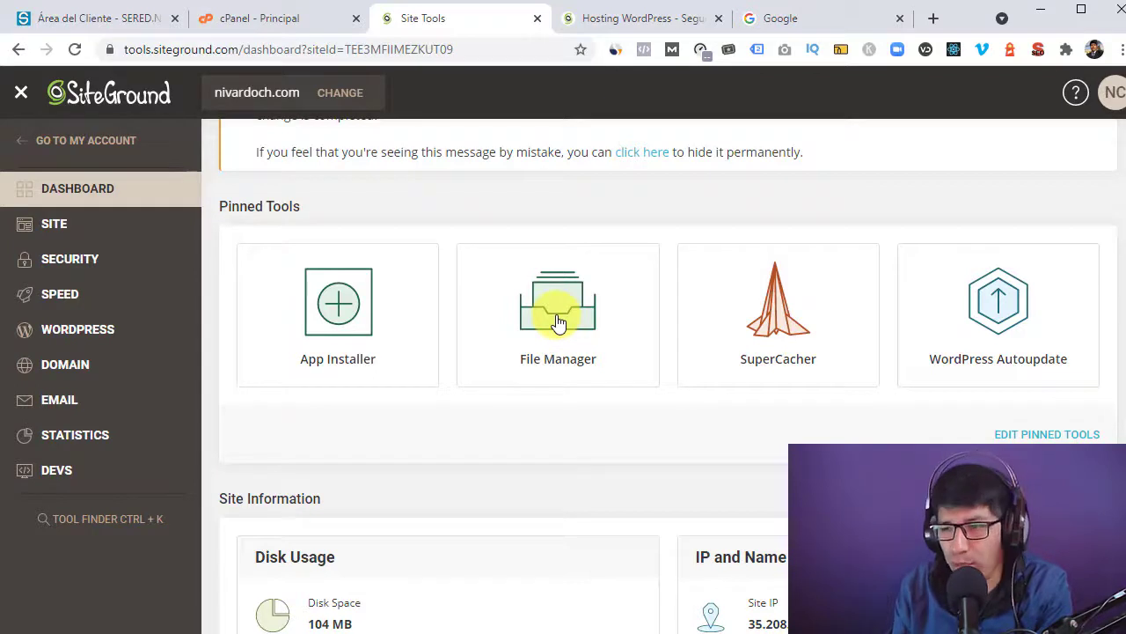
{"action": "scroll", "coordinate": [557, 322], "scroll_direction": "down", "scroll_amount": 3}
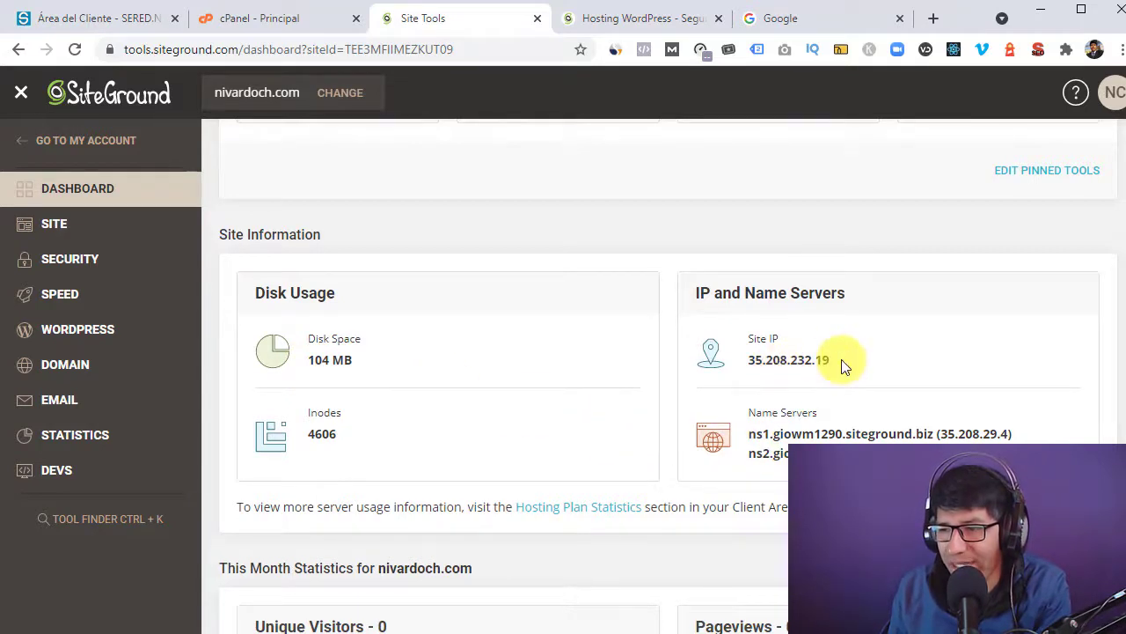
{"action": "left_click_drag", "start_coordinate": [831, 359], "coordinate": [746, 359]}
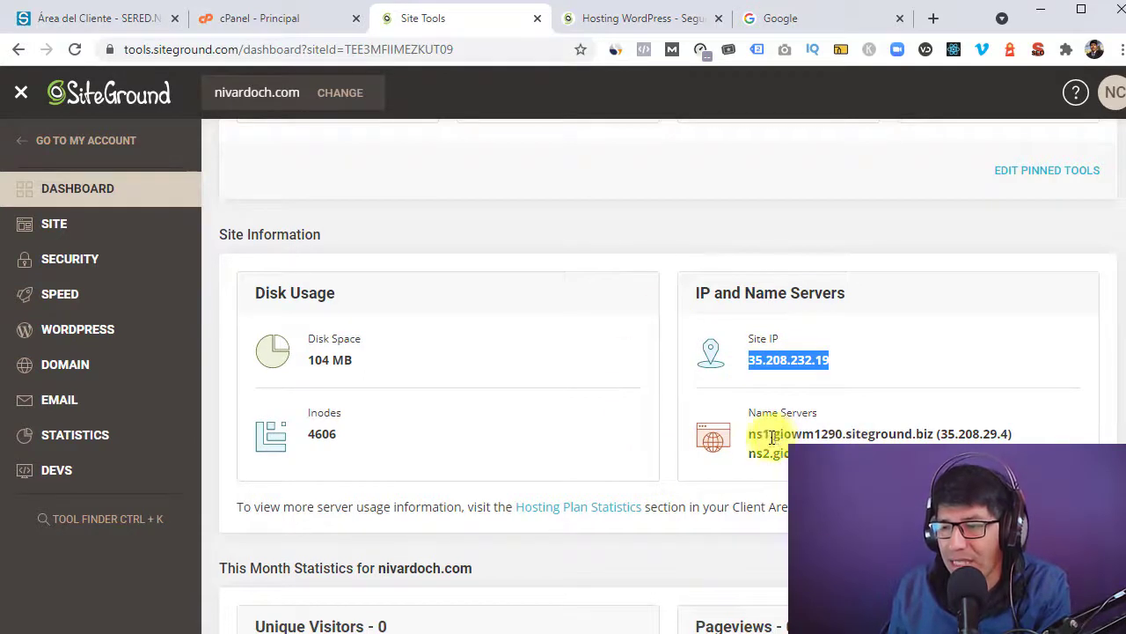
{"action": "left_click_drag", "start_coordinate": [755, 435], "coordinate": [991, 440]}
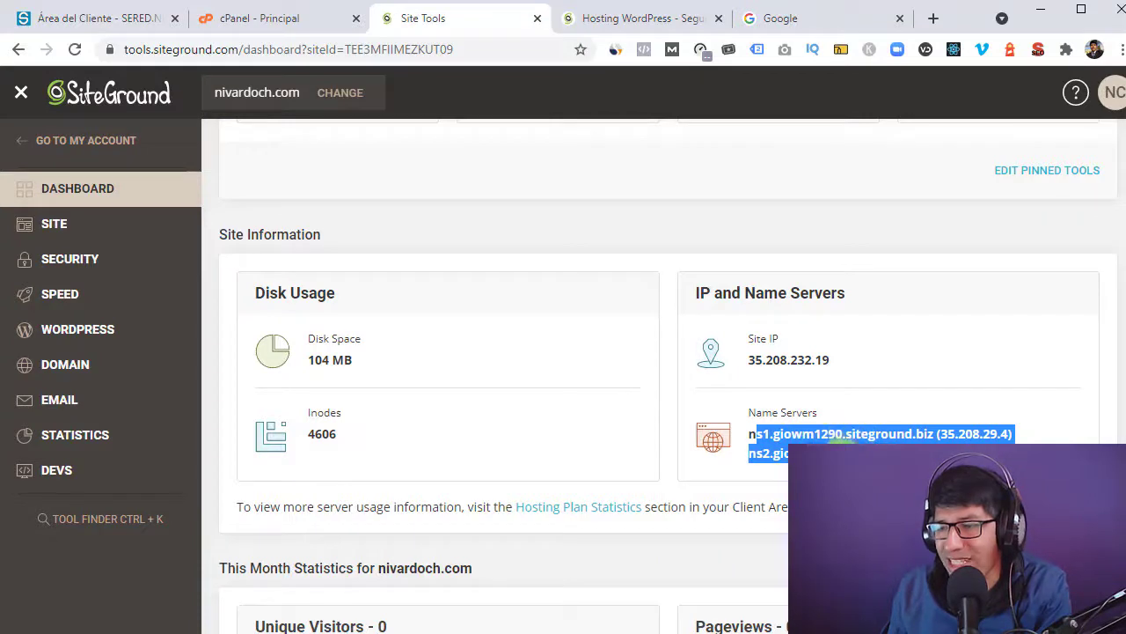
{"action": "left_click", "coordinate": [843, 435]}
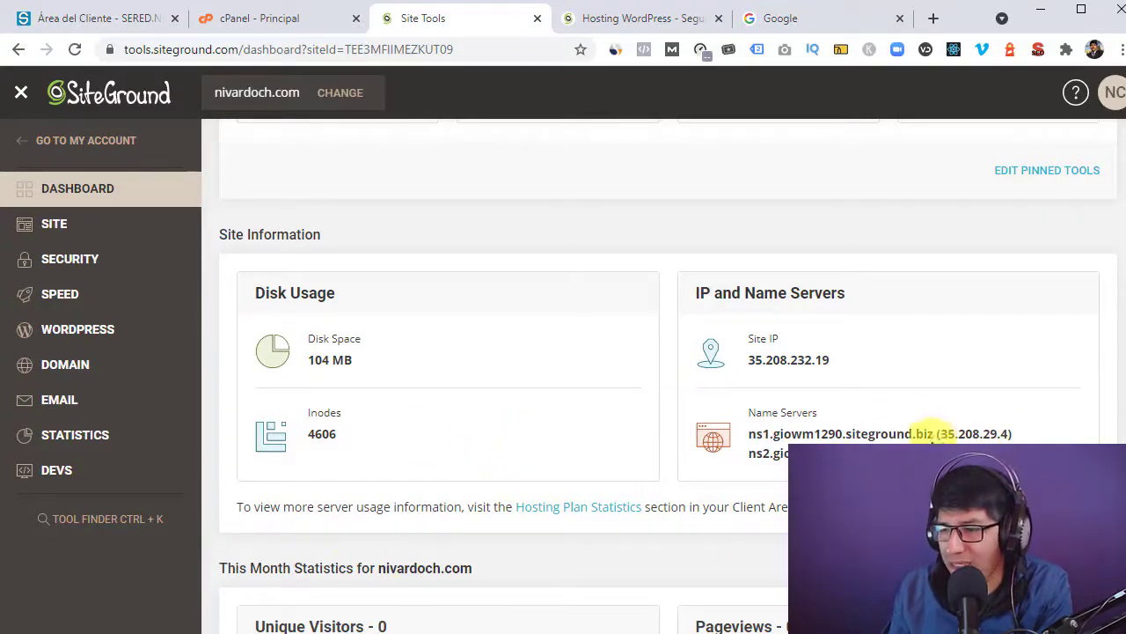
{"action": "mouse_move", "coordinate": [933, 433]}
{"action": "left_mouse_down"}
{"action": "mouse_move", "coordinate": [750, 433]}
{"action": "mouse_move", "coordinate": [754, 452]}
{"action": "mouse_move", "coordinate": [934, 444]}
{"action": "left_mouse_up"}
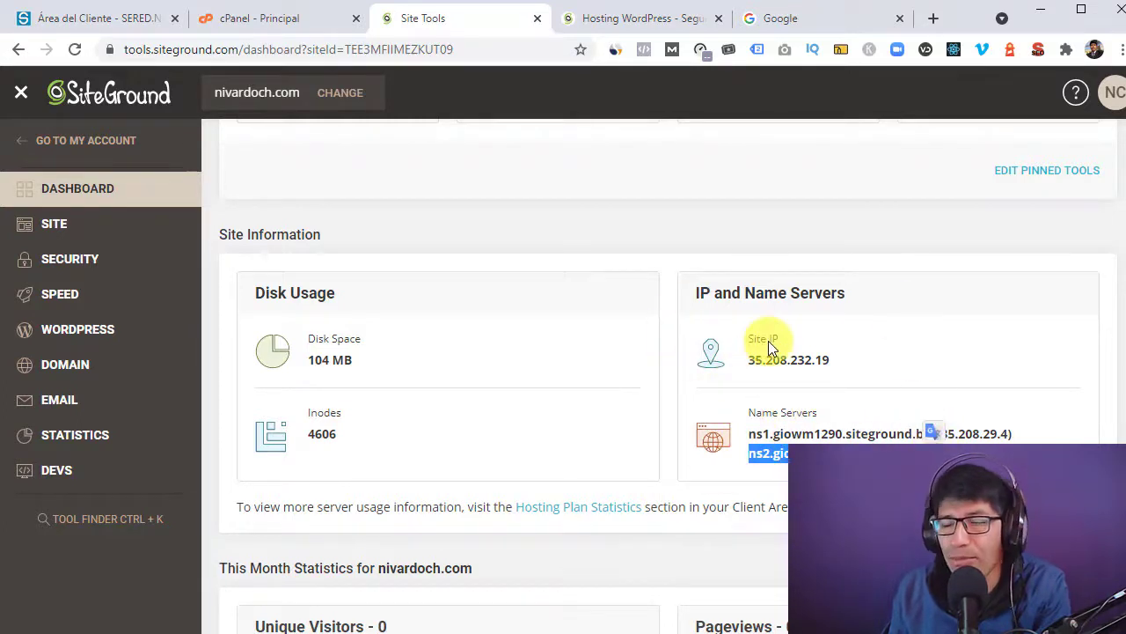
{"action": "scroll", "coordinate": [414, 322], "scroll_direction": "down", "scroll_amount": 5}
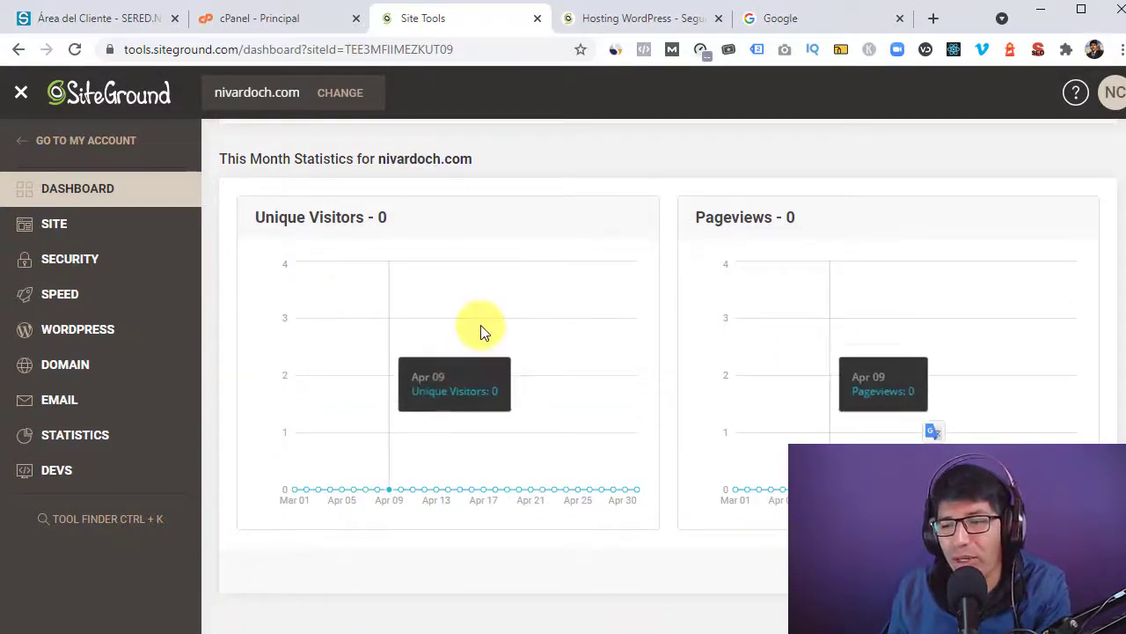
Step: Expand the Site, Security and Speed categories to review the tools each one offers
{"action": "left_click", "coordinate": [65, 226]}
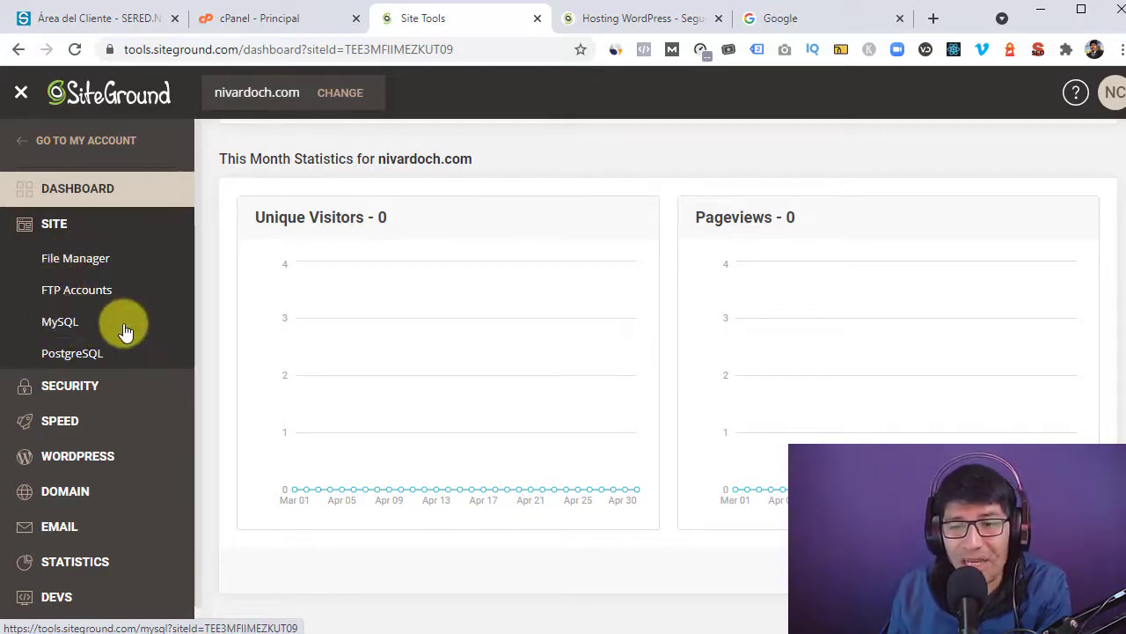
{"action": "scroll", "coordinate": [126, 330], "scroll_direction": "down", "scroll_amount": 1}
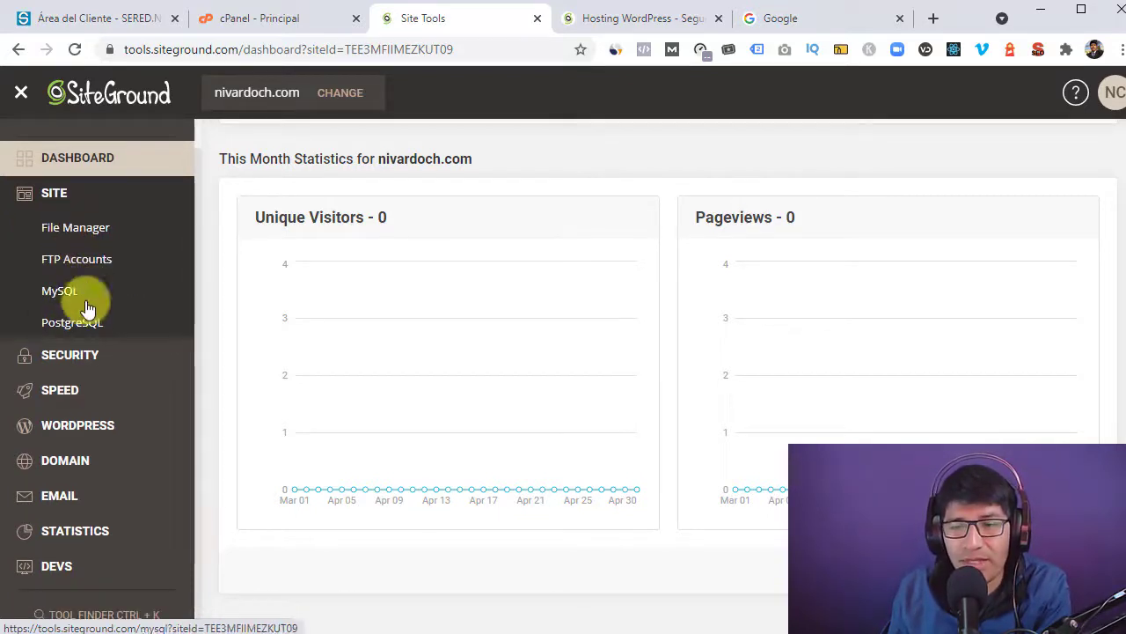
{"action": "left_click", "coordinate": [77, 356]}
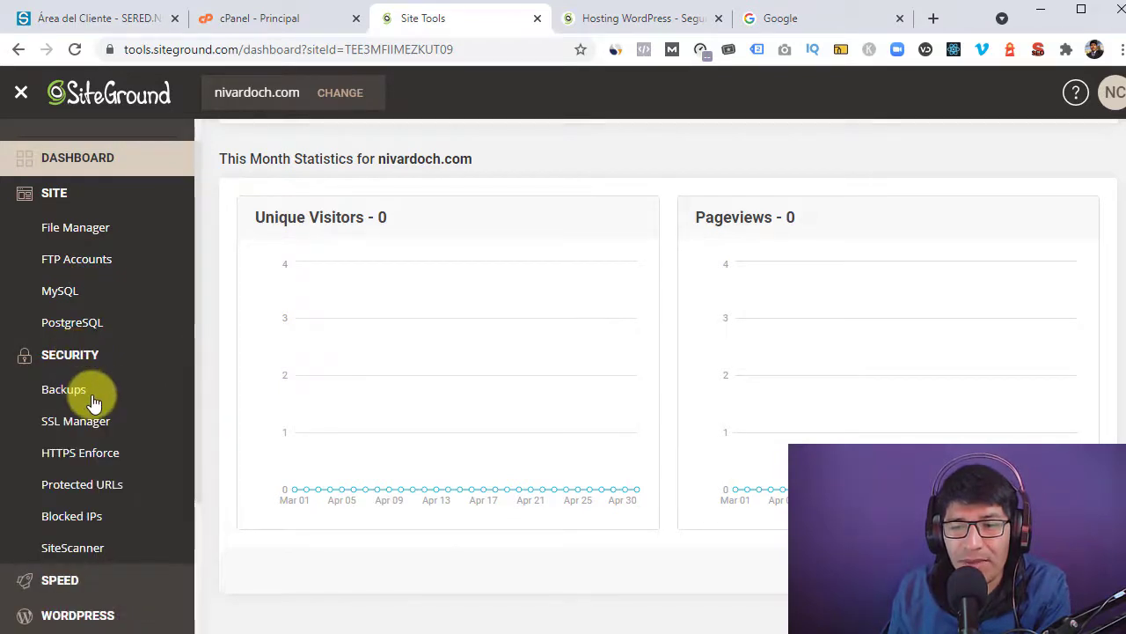
{"action": "scroll", "coordinate": [96, 391], "scroll_direction": "down", "scroll_amount": 1}
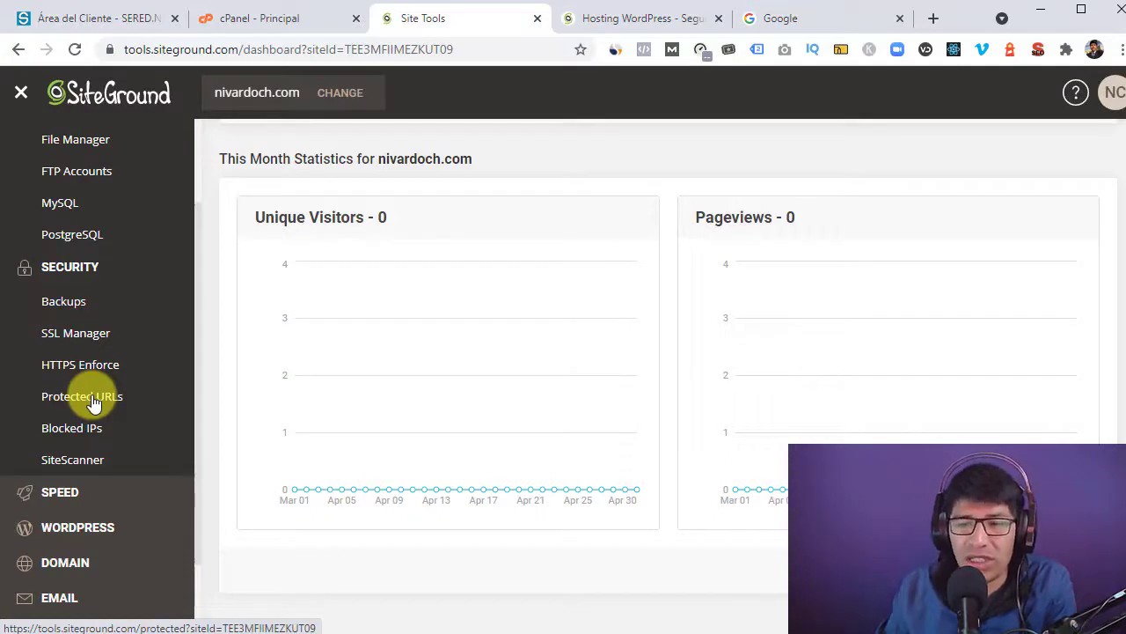
{"action": "scroll", "coordinate": [94, 402], "scroll_direction": "down", "scroll_amount": 1}
{"action": "left_click", "coordinate": [77, 394]}
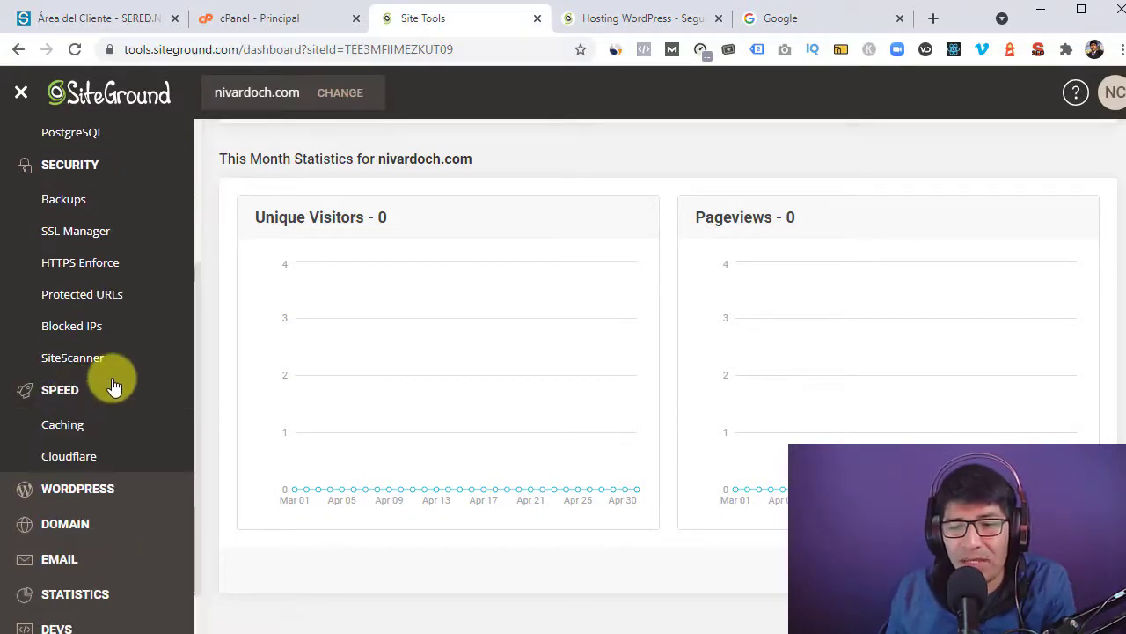
Step: Expand the WordPress and Domain categories and review their tools, including staging, migration, subdomains and DNS editing
{"action": "scroll", "coordinate": [101, 374], "scroll_direction": "down", "scroll_amount": 1}
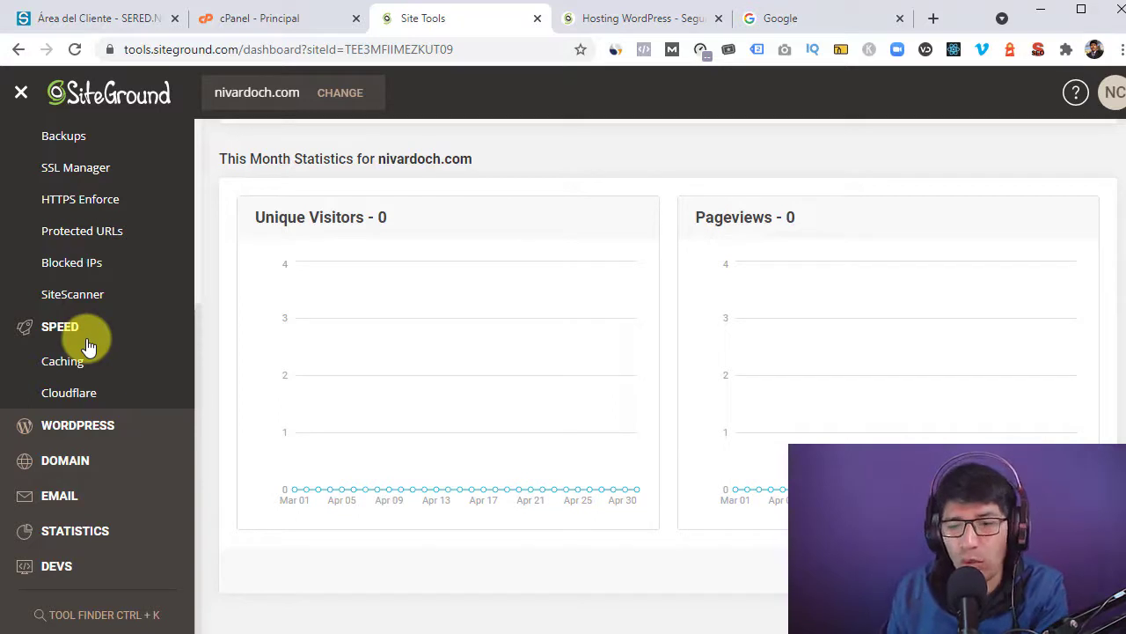
{"action": "left_click", "coordinate": [88, 431]}
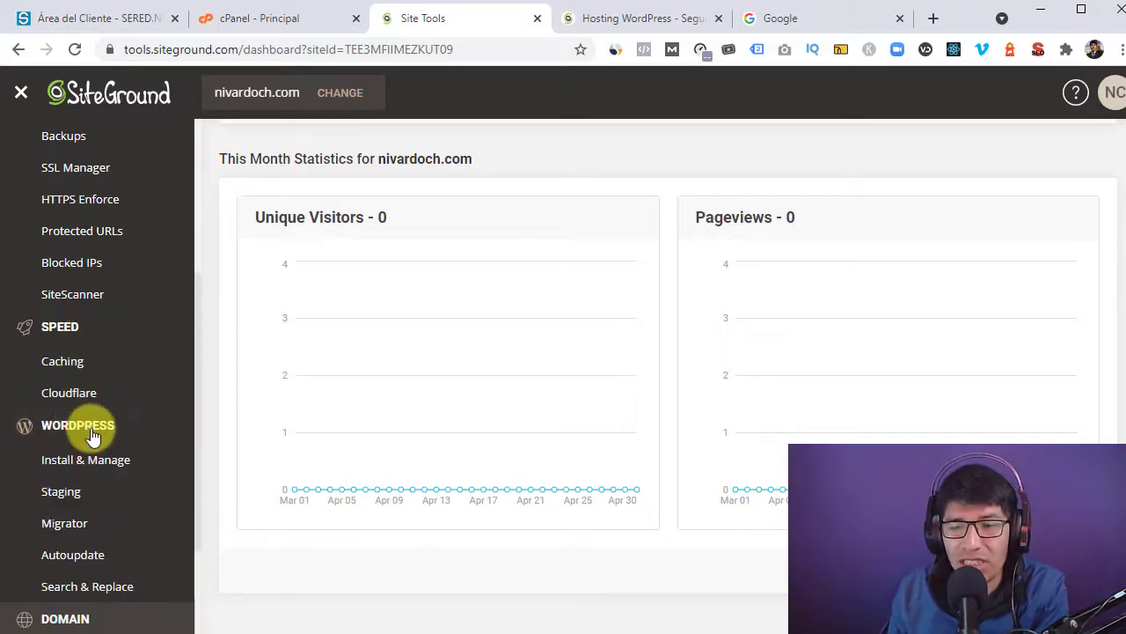
{"action": "scroll", "coordinate": [93, 422], "scroll_direction": "down", "scroll_amount": 1}
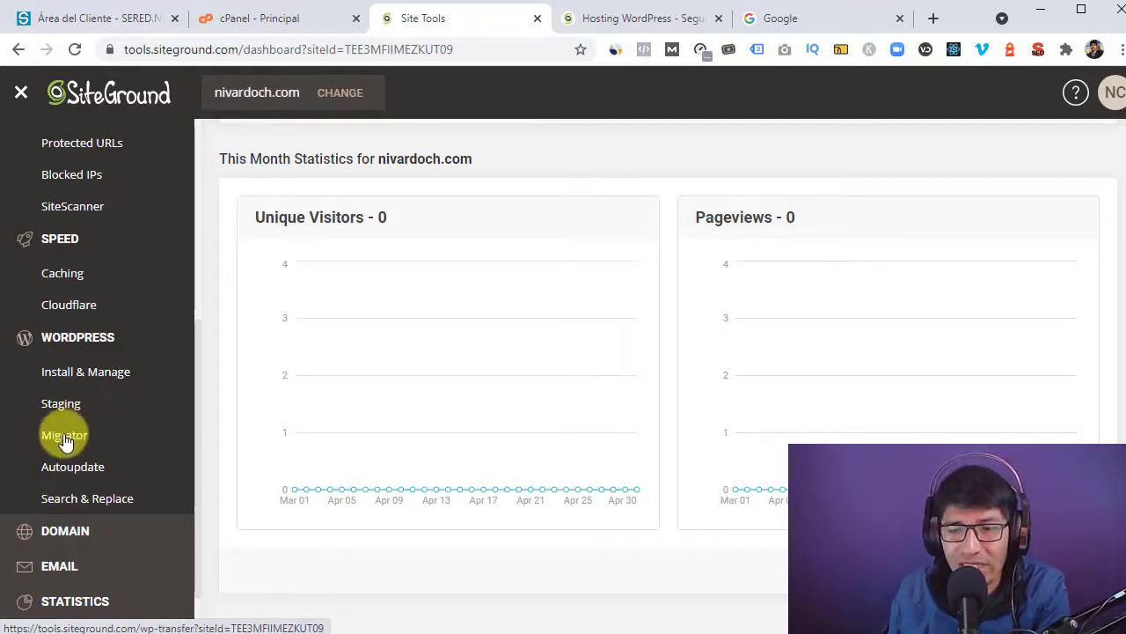
{"action": "scroll", "coordinate": [68, 445], "scroll_direction": "down", "scroll_amount": 1}
{"action": "left_click", "coordinate": [88, 465]}
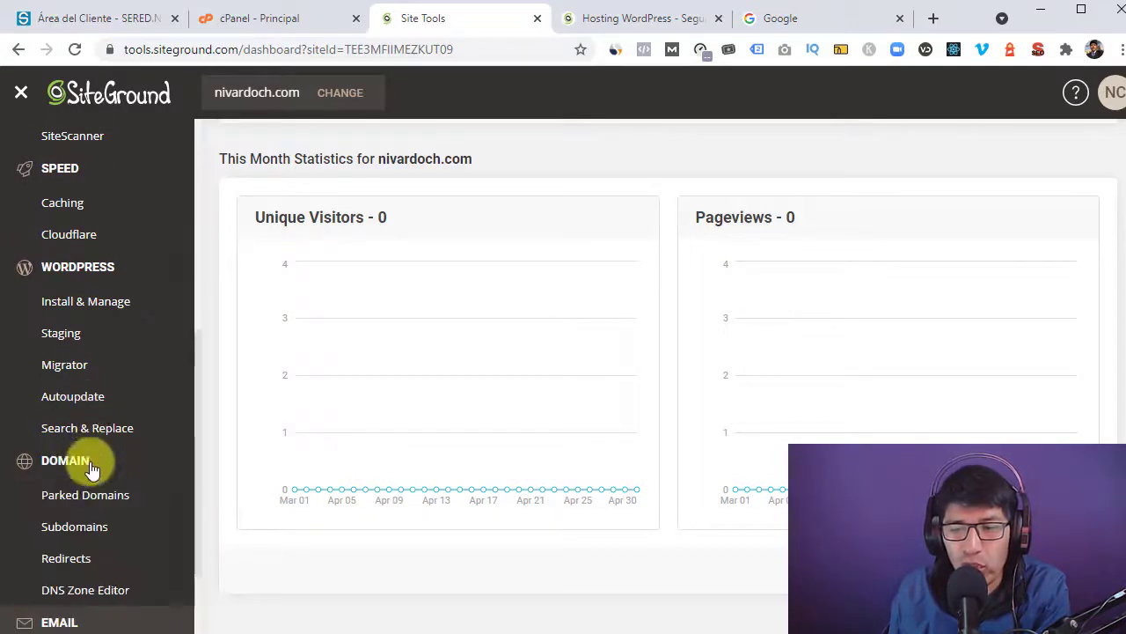
{"action": "scroll", "coordinate": [88, 467], "scroll_direction": "down", "scroll_amount": 1}
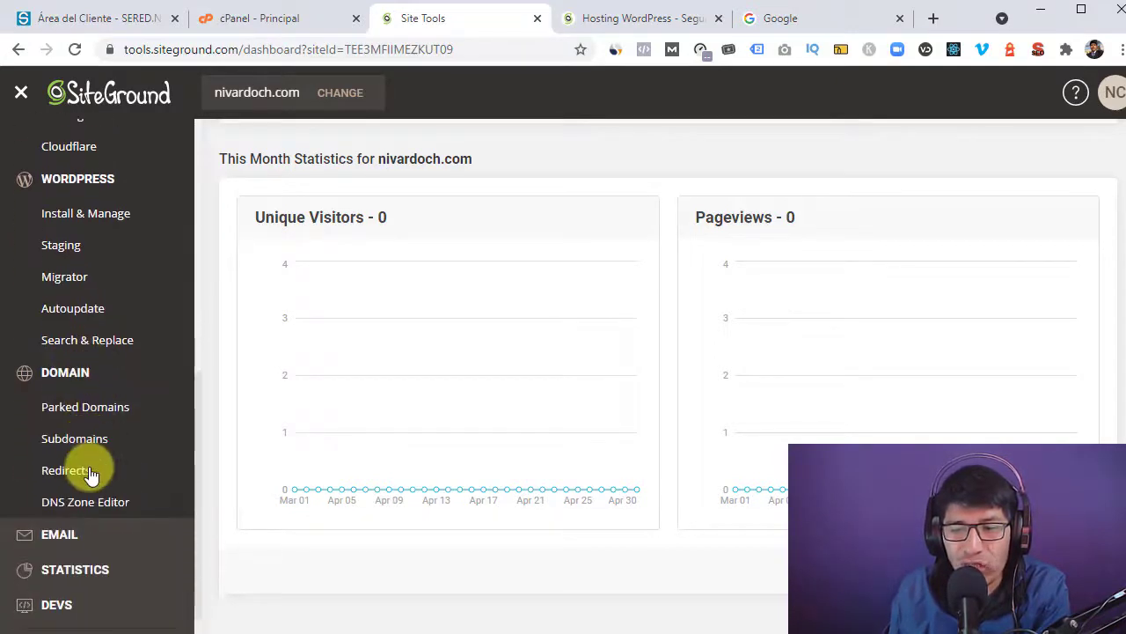
{"action": "left_click", "coordinate": [114, 413]}
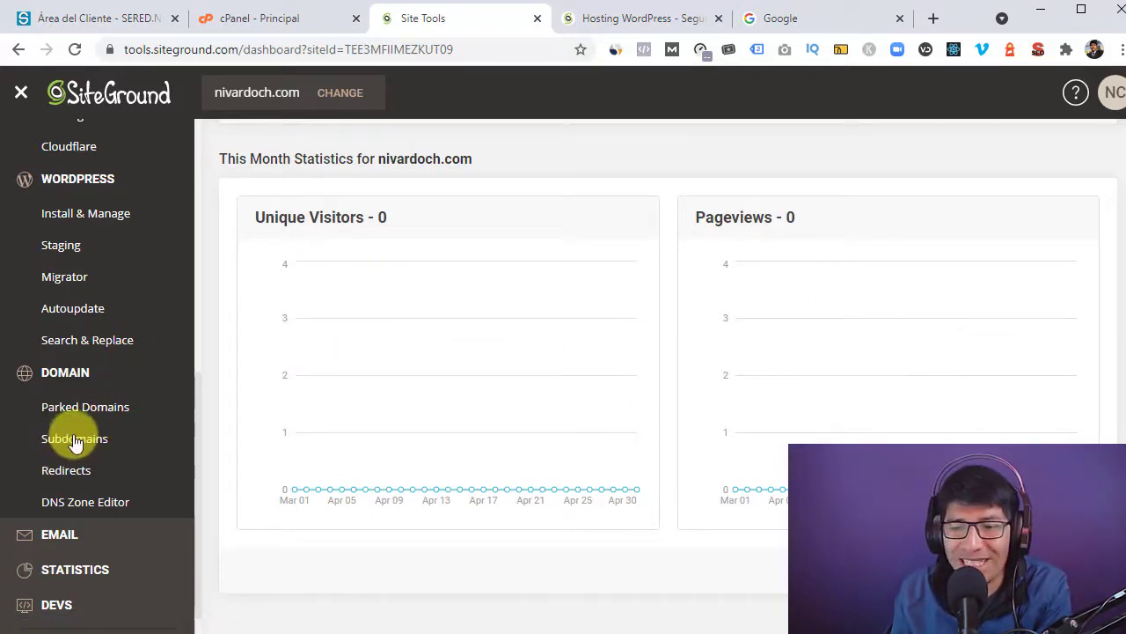
Step: Expand the Email and Statistics categories, review their tools, and return to the start of the dashboard
{"action": "scroll", "coordinate": [66, 458], "scroll_direction": "down", "scroll_amount": 1}
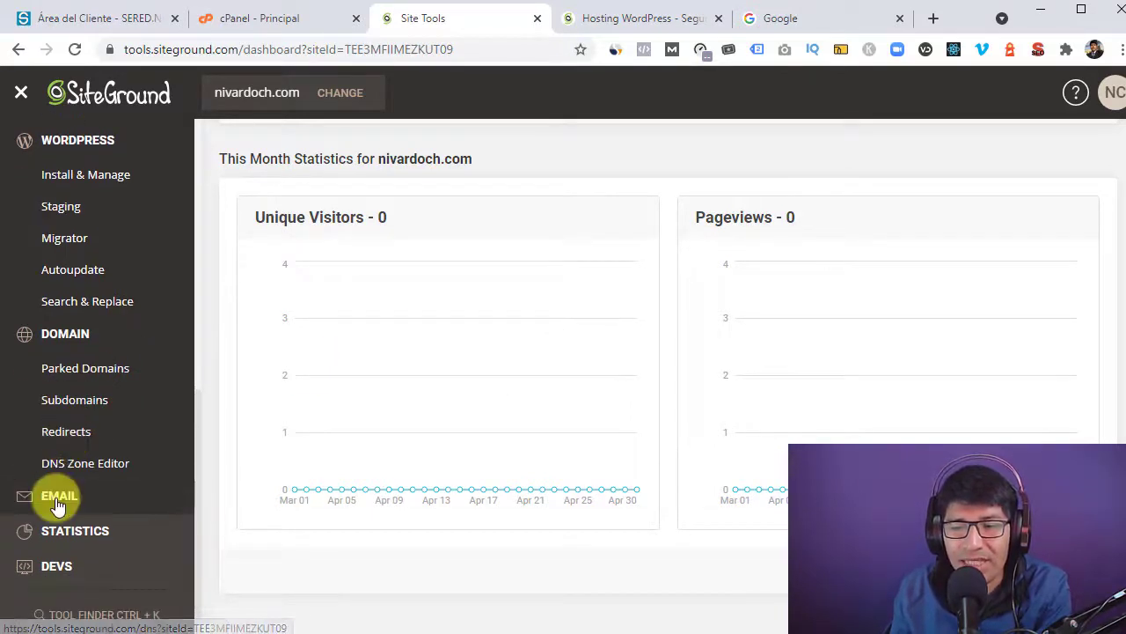
{"action": "left_click", "coordinate": [57, 502]}
{"action": "scroll", "coordinate": [61, 387], "scroll_direction": "down", "scroll_amount": 5}
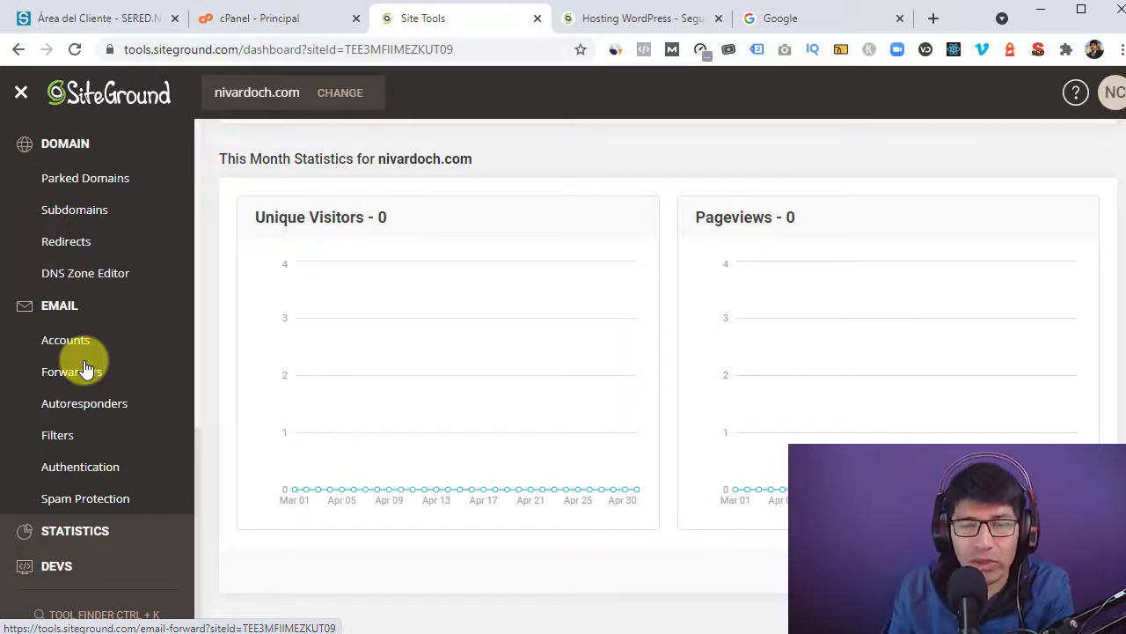
{"action": "left_click", "coordinate": [73, 532]}
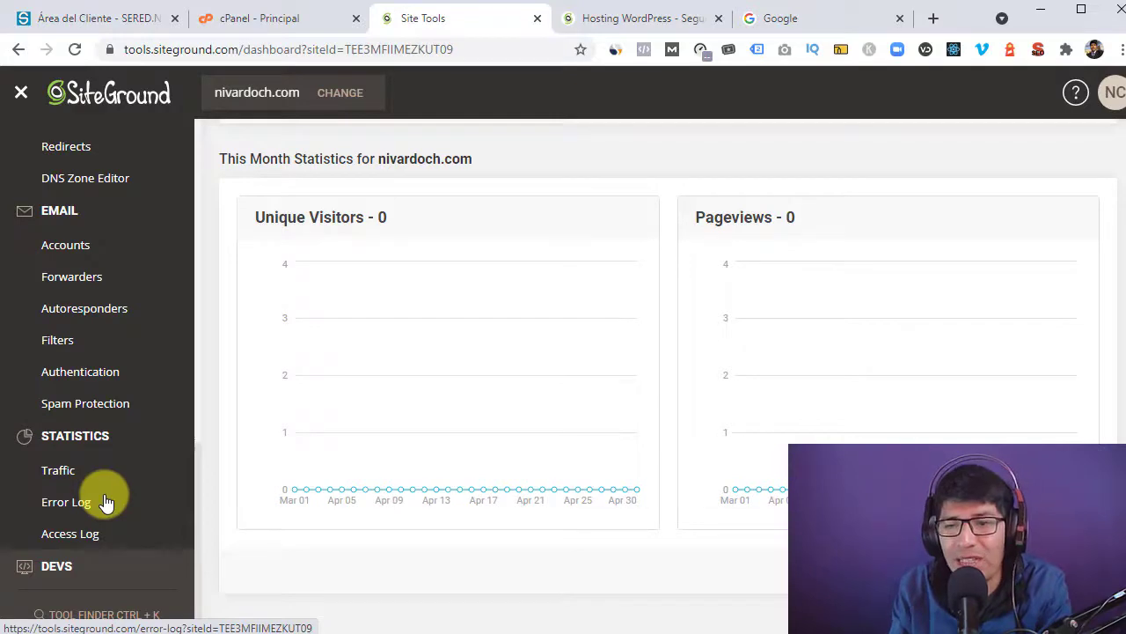
{"action": "scroll", "coordinate": [156, 334], "scroll_direction": "up", "scroll_amount": 8}
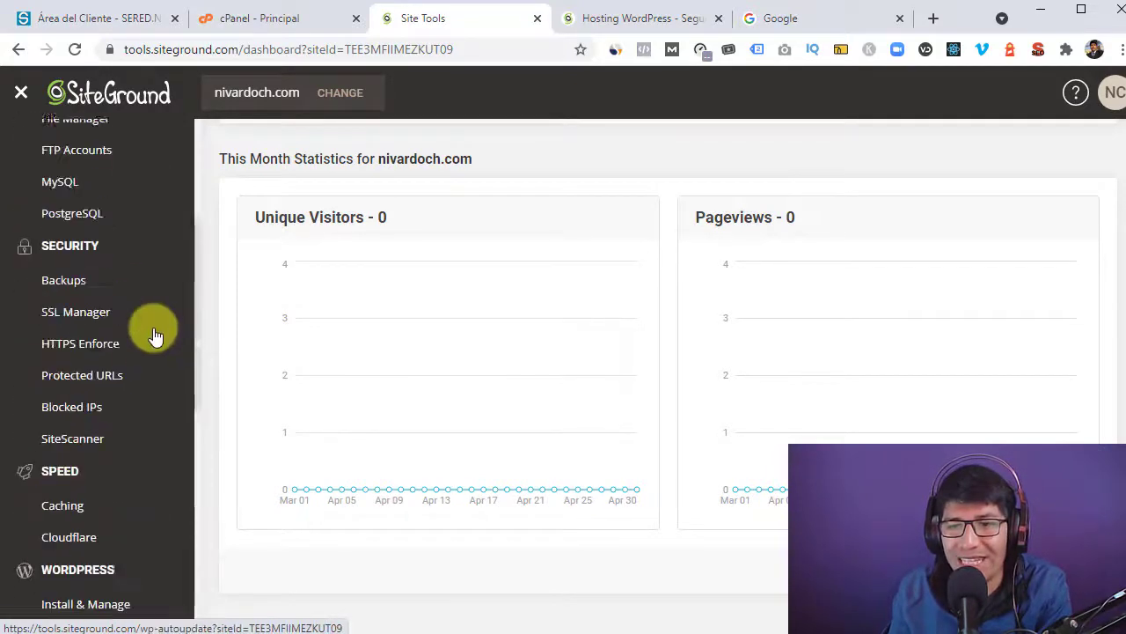
{"action": "scroll", "coordinate": [271, 344], "scroll_direction": "up", "scroll_amount": 10}
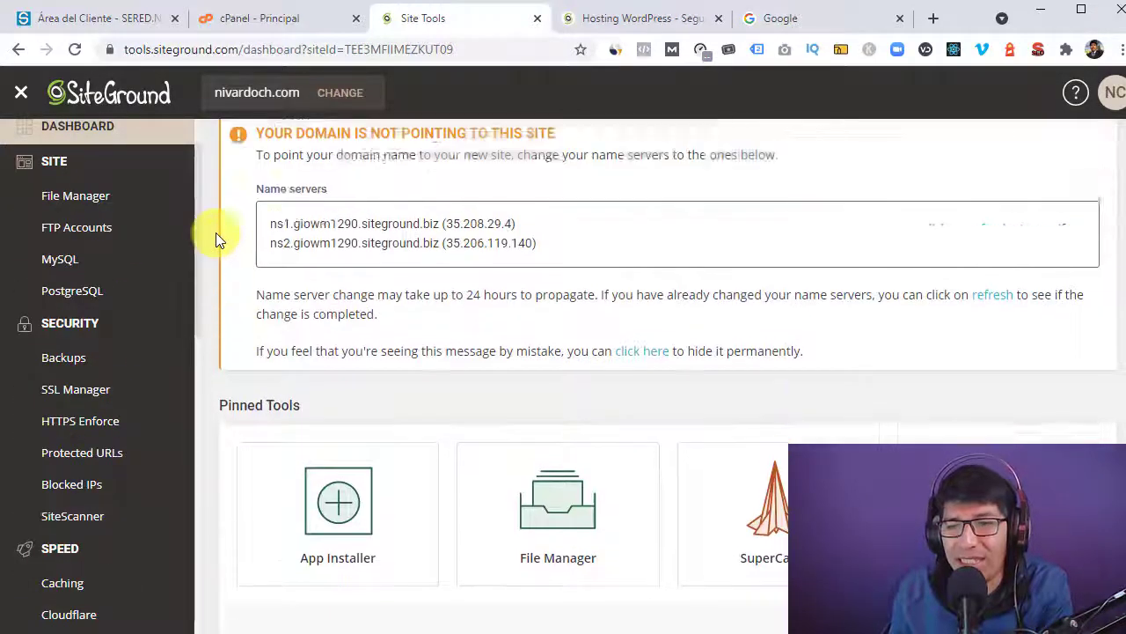
{"action": "scroll", "coordinate": [216, 232], "scroll_direction": "up", "scroll_amount": 1}
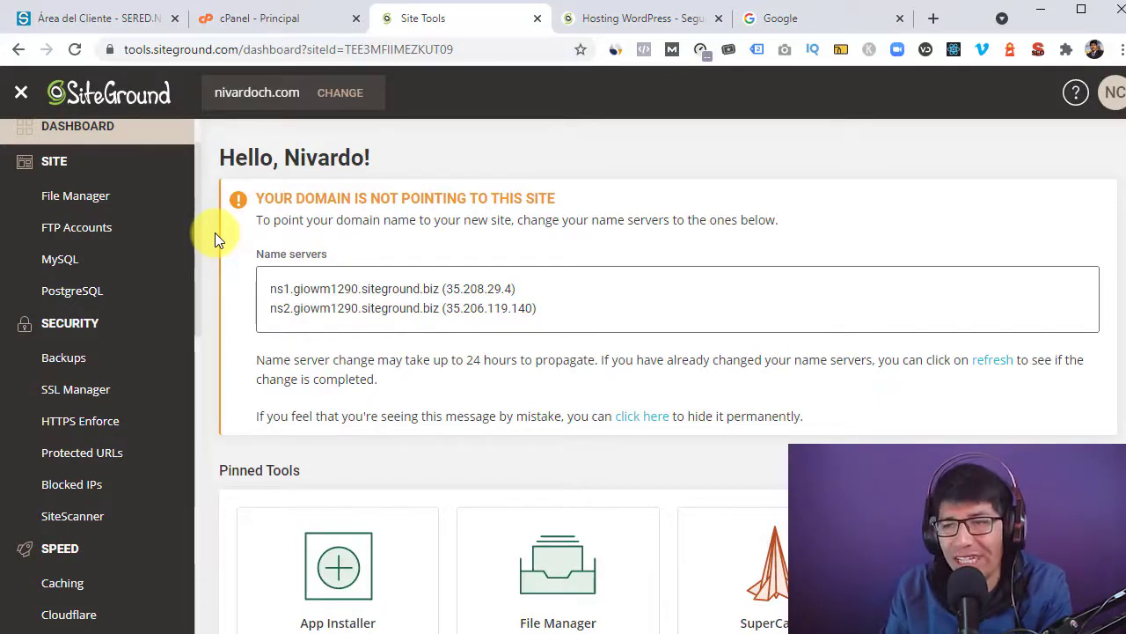
Step: Switch to cPanel to compare its email and backup tools, and return to SiteGround Site Tools
{"action": "left_click", "coordinate": [255, 17]}
{"action": "scroll", "coordinate": [227, 261], "scroll_direction": "up", "scroll_amount": 5}
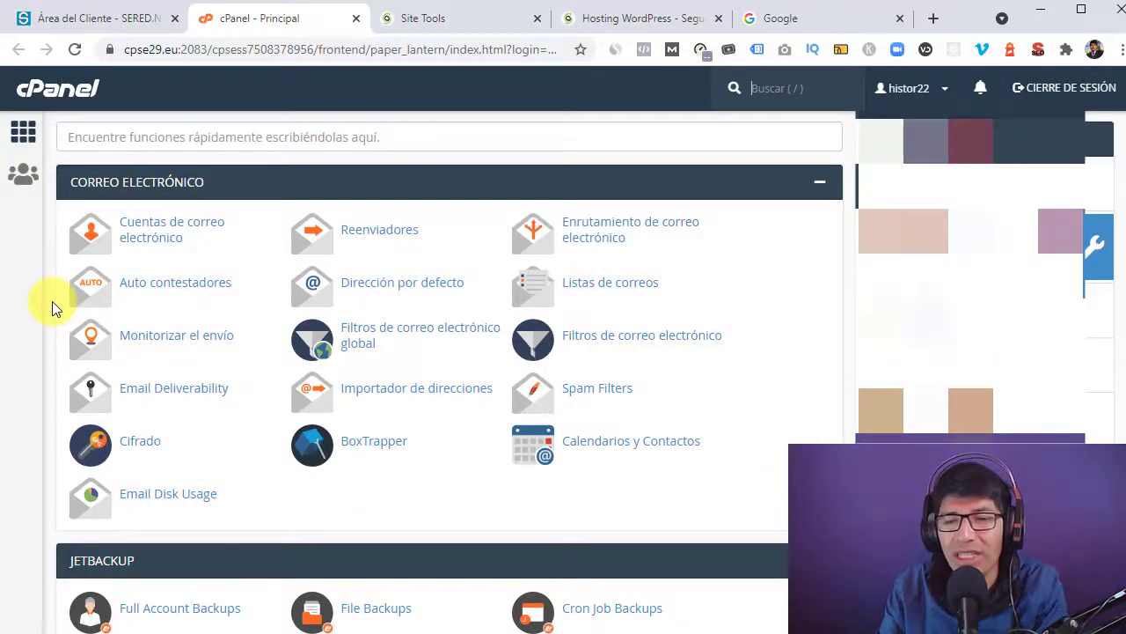
{"action": "left_click", "coordinate": [426, 19]}
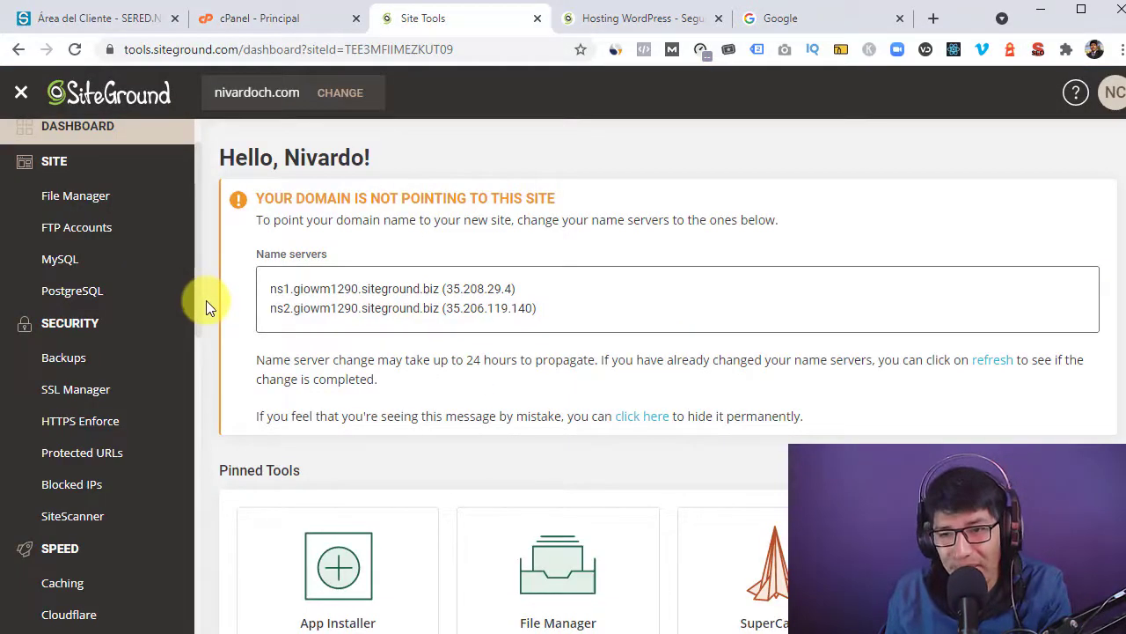